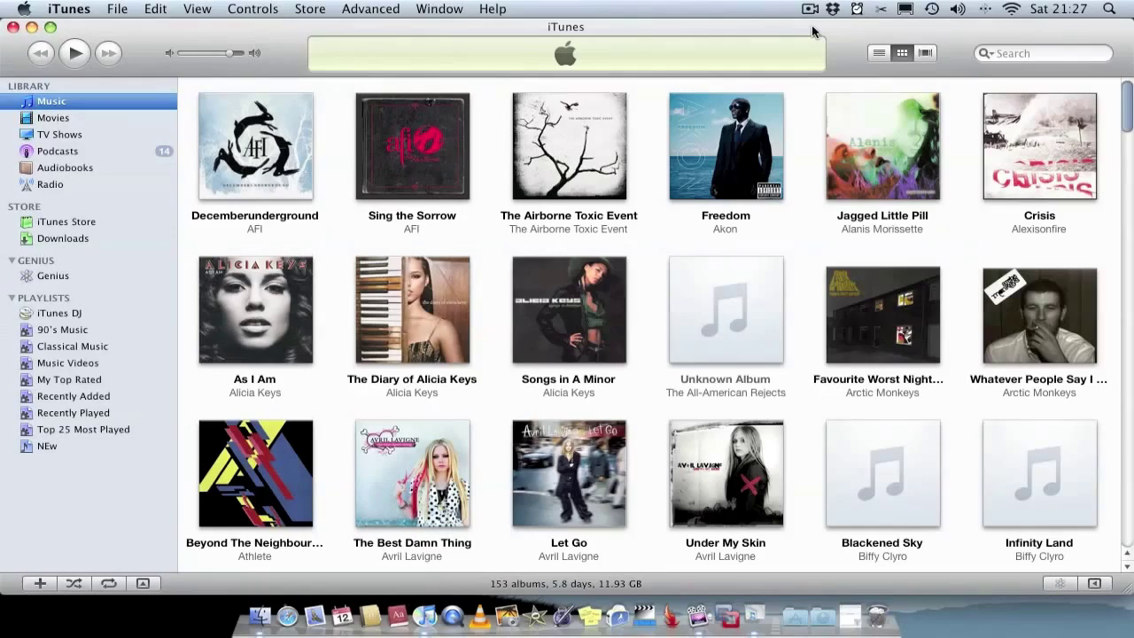
{"action": "mouse_move", "coordinate": [753, 126]}
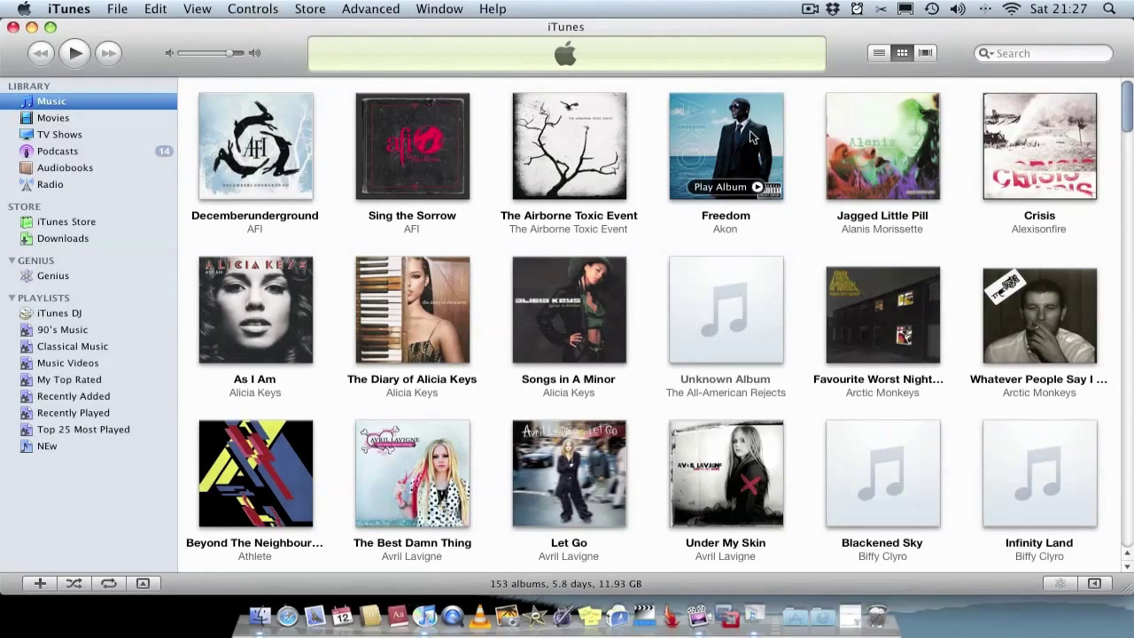
{"action": "scroll", "coordinate": [772, 214], "scroll_direction": "down", "scroll_amount": 10}
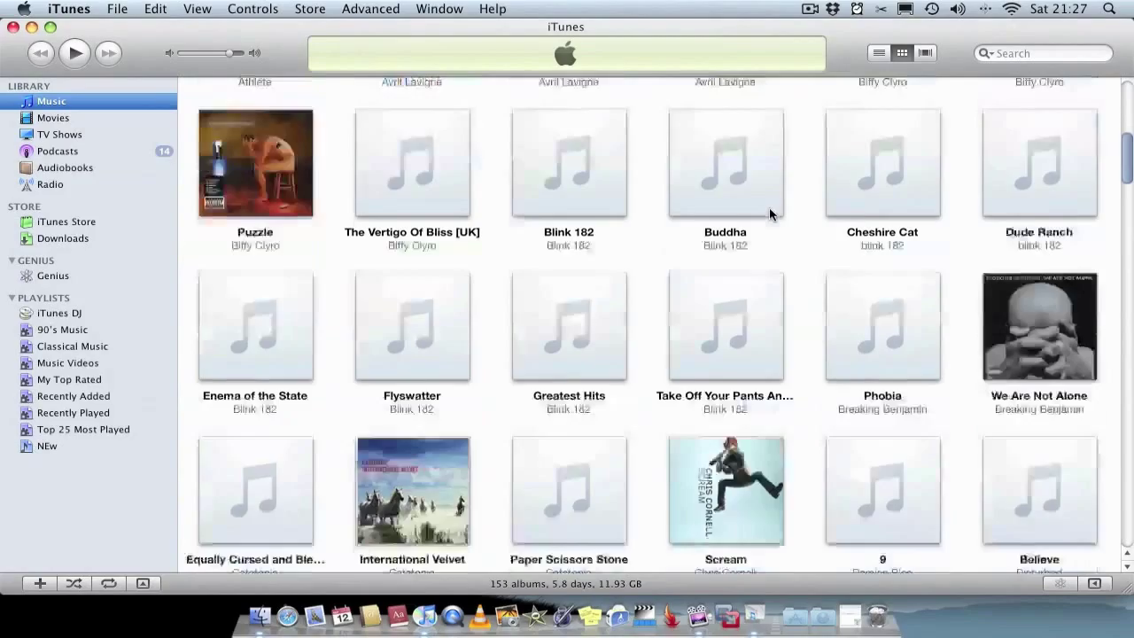
{"action": "scroll", "coordinate": [770, 214], "scroll_direction": "down", "scroll_amount": 3}
{"action": "scroll", "coordinate": [770, 215], "scroll_direction": "up", "scroll_amount": 8}
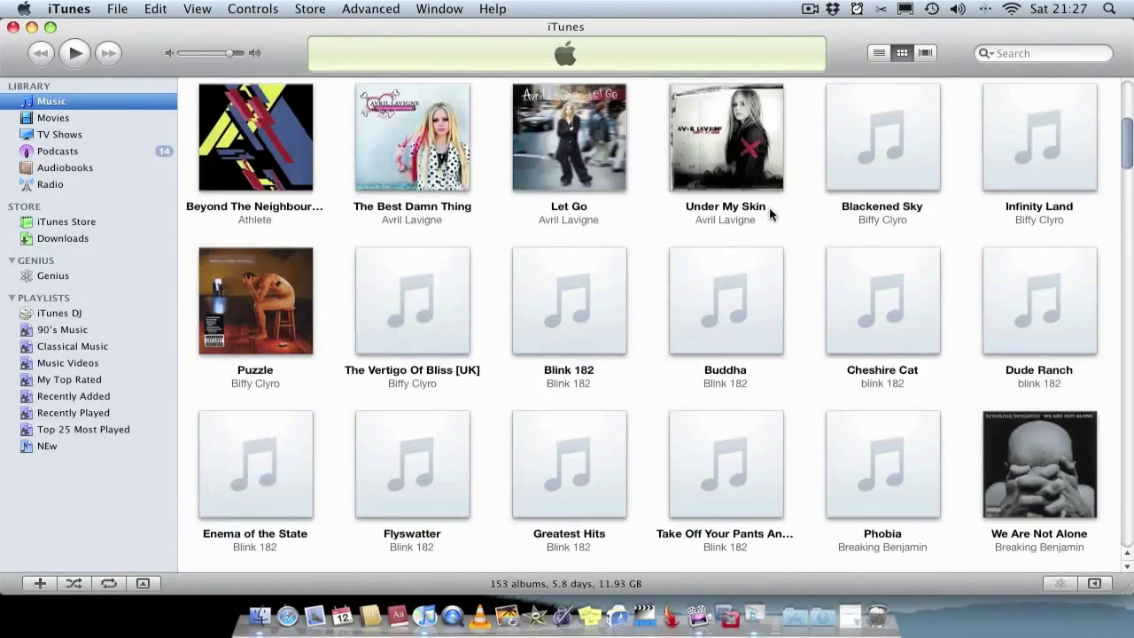
{"action": "scroll", "coordinate": [770, 214], "scroll_direction": "up", "scroll_amount": 5}
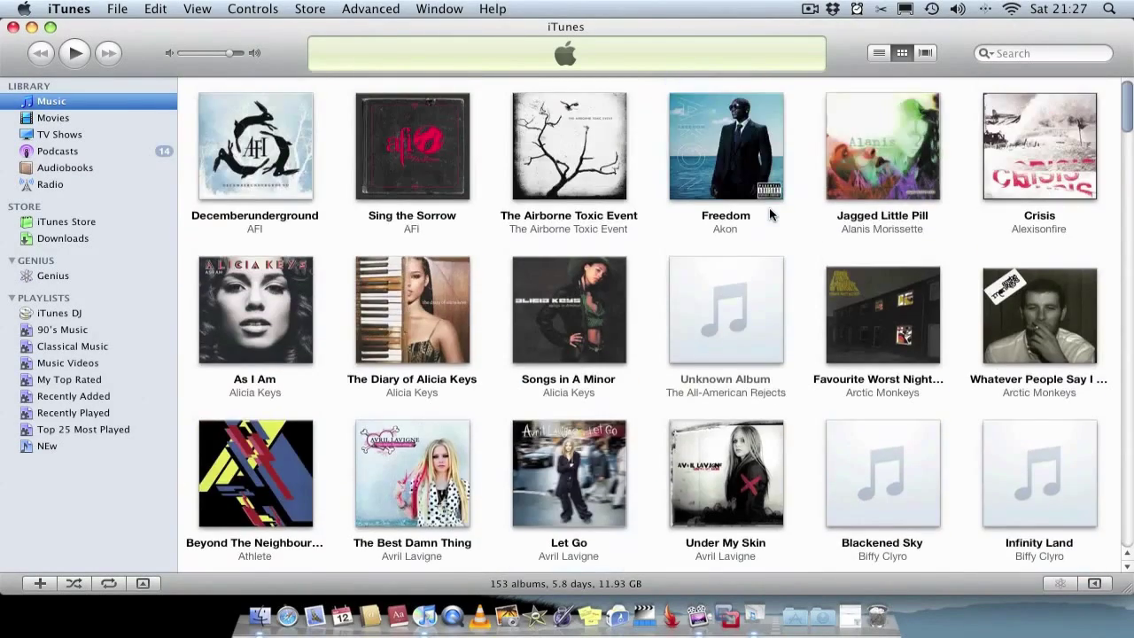
{"action": "scroll", "coordinate": [770, 214], "scroll_direction": "down", "scroll_amount": 15}
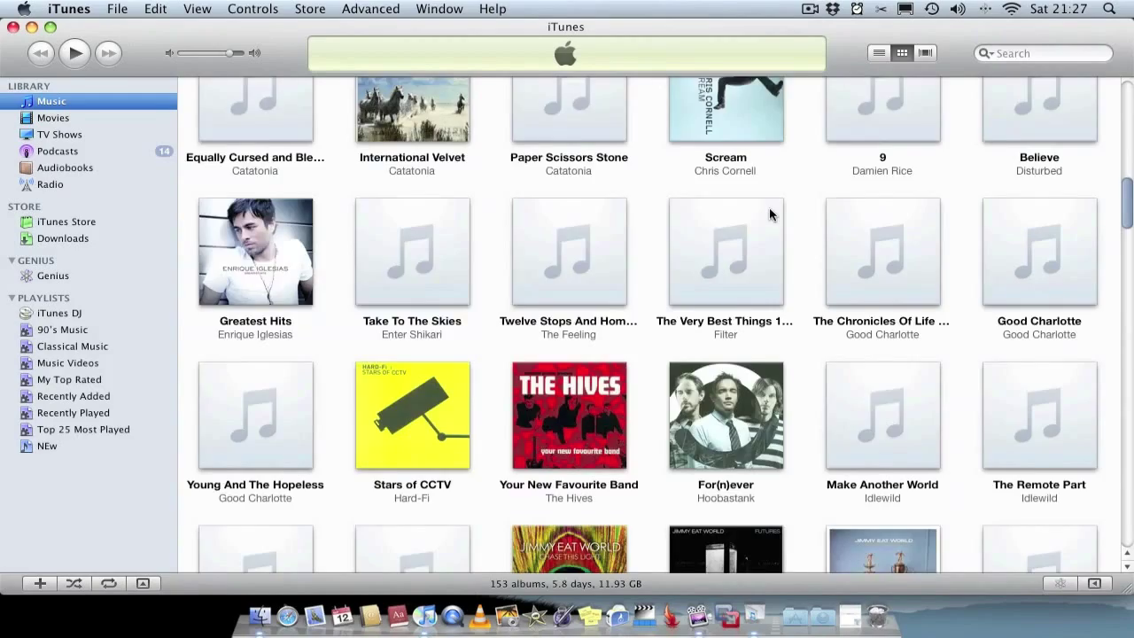
{"action": "scroll", "coordinate": [770, 215], "scroll_direction": "down", "scroll_amount": 4}
{"action": "scroll", "coordinate": [770, 215], "scroll_direction": "down", "scroll_amount": 4}
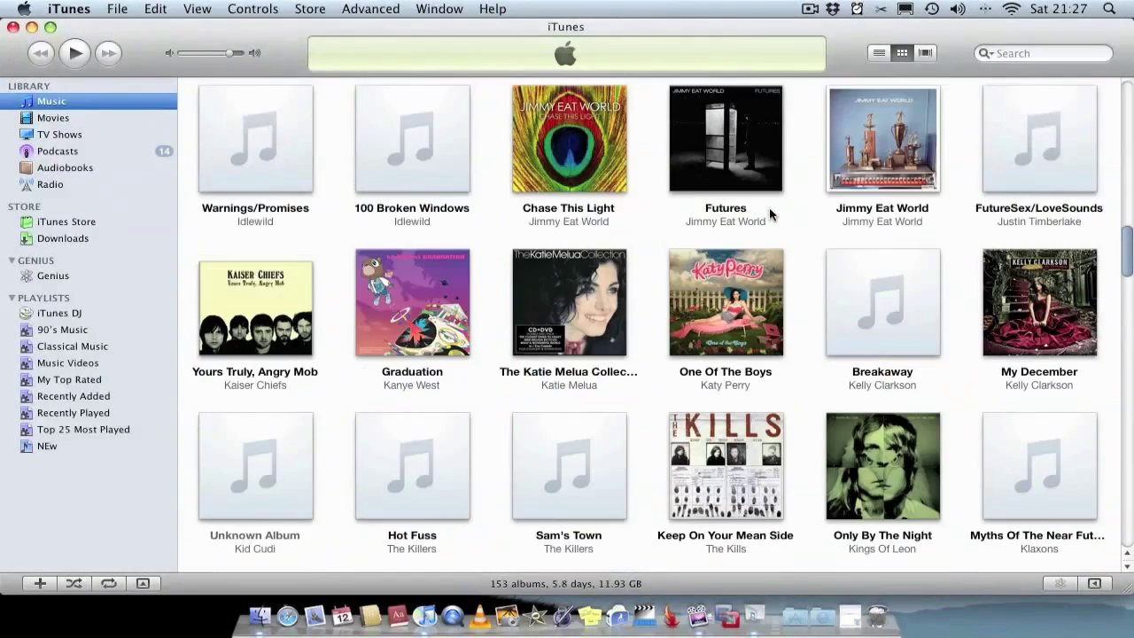
{"action": "scroll", "coordinate": [770, 215], "scroll_direction": "up", "scroll_amount": 14}
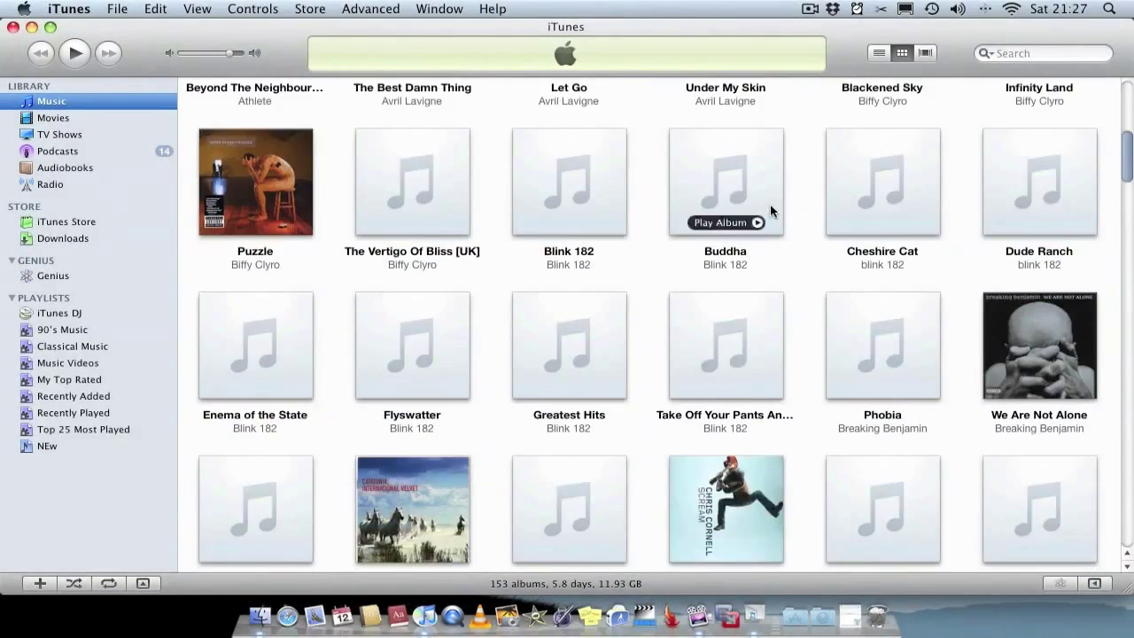
{"action": "scroll", "coordinate": [770, 215], "scroll_direction": "up", "scroll_amount": 6}
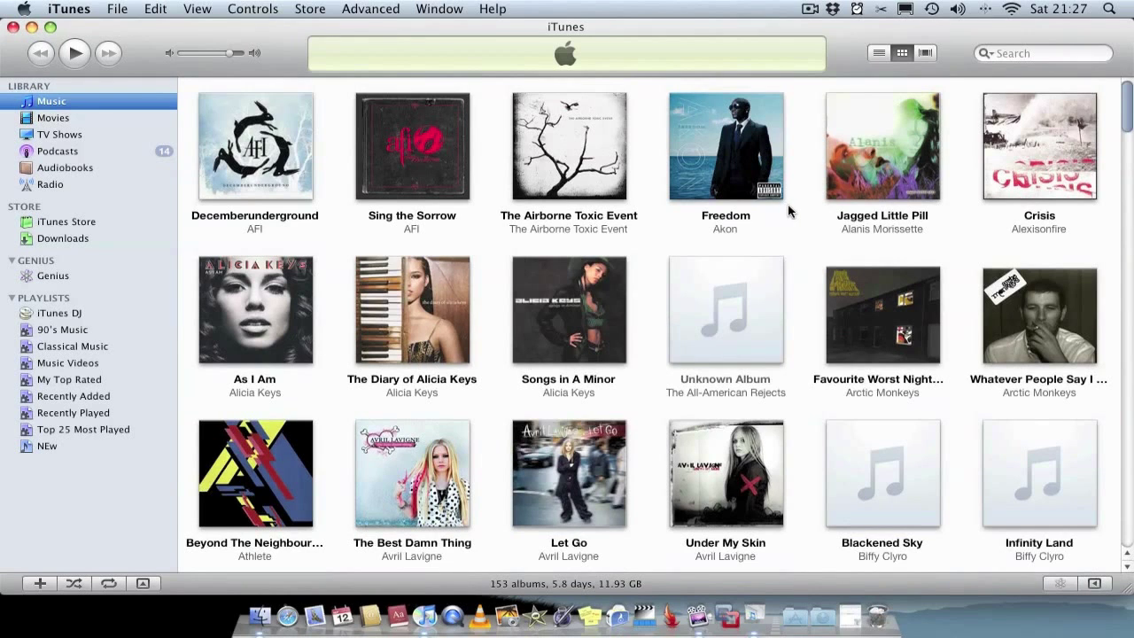
- Select every album in the library and fetch missing album artwork for all of them
{"action": "key", "text": "super+a"}
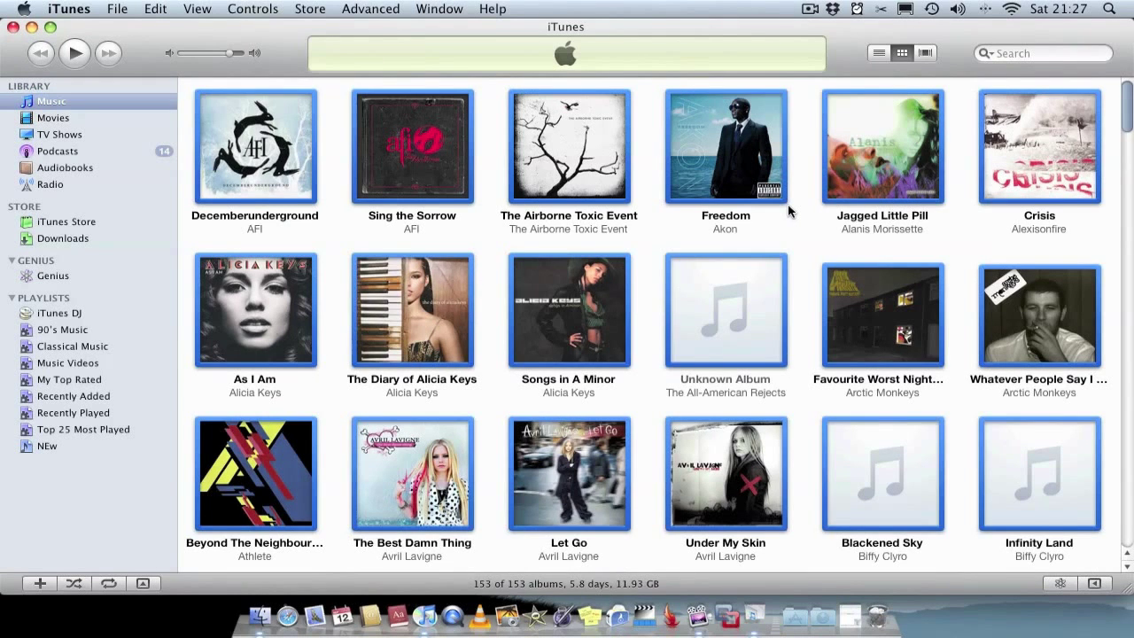
{"action": "scroll", "coordinate": [789, 210], "scroll_direction": "down", "scroll_amount": 4}
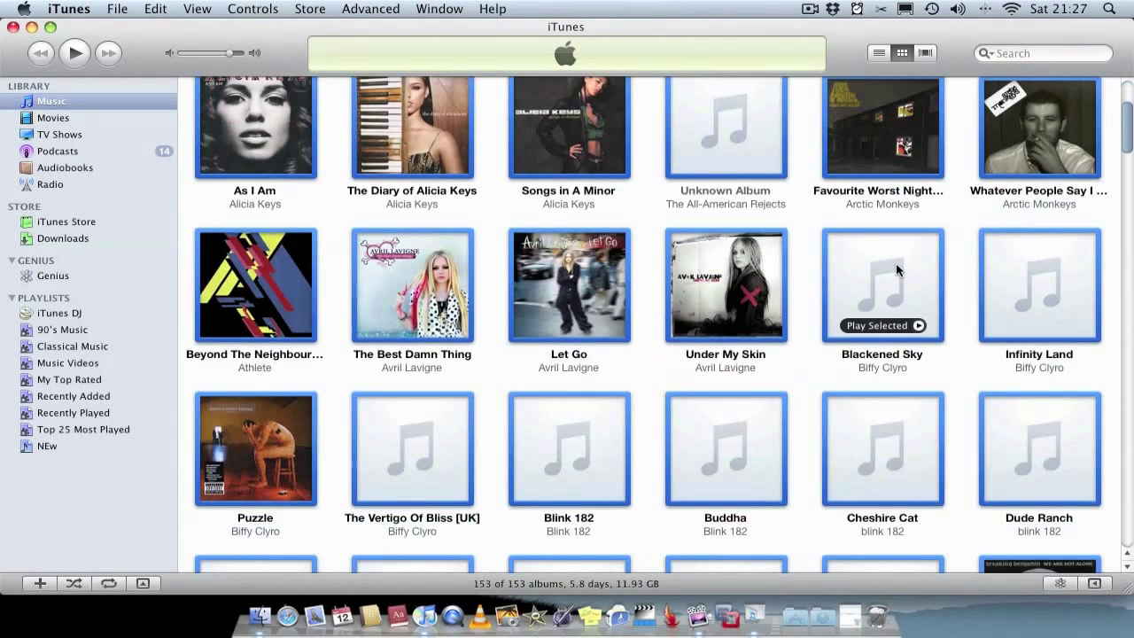
{"action": "right_click", "coordinate": [897, 269]}
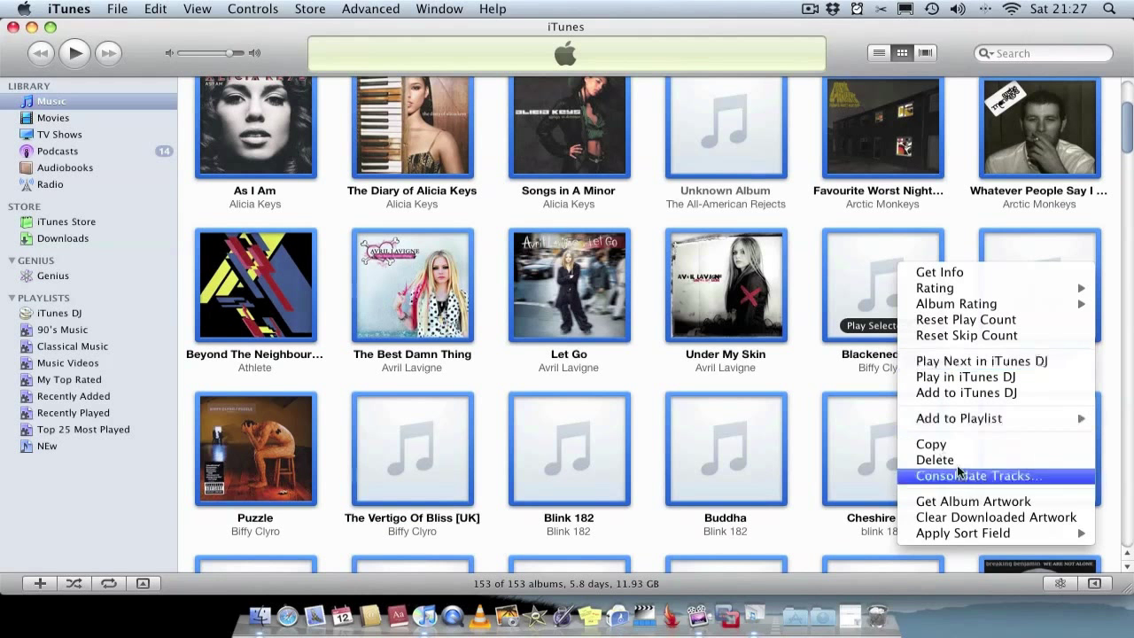
{"action": "left_click", "coordinate": [963, 503]}
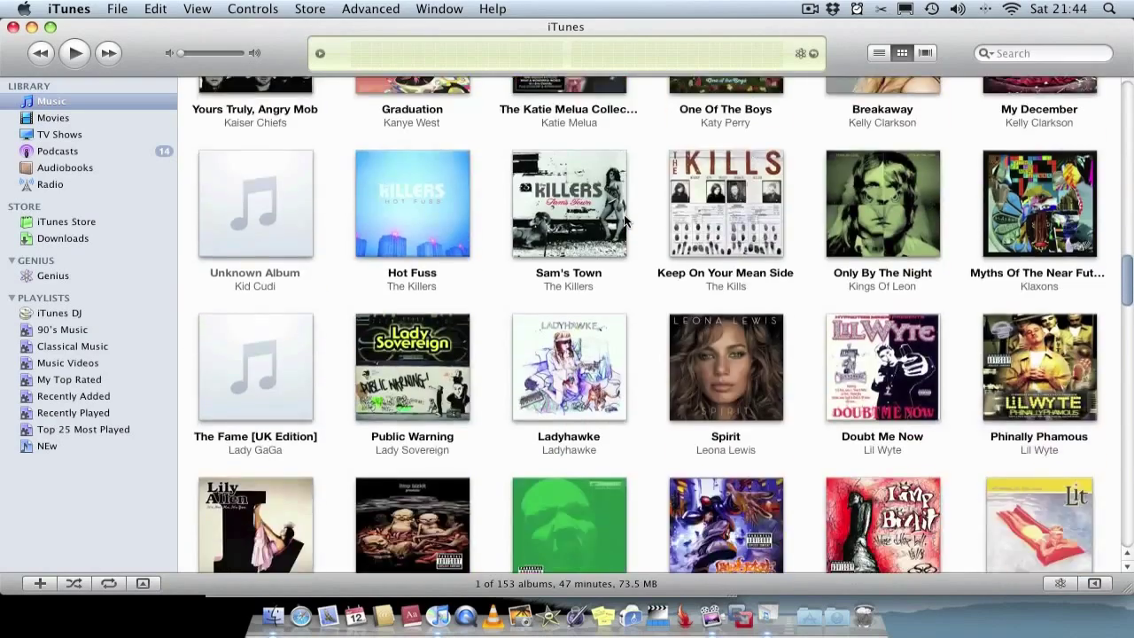
- Scroll through the library to the artwork-less The Fame [UK Edition] album and select it
{"action": "scroll", "coordinate": [624, 220], "scroll_direction": "down", "scroll_amount": 3}
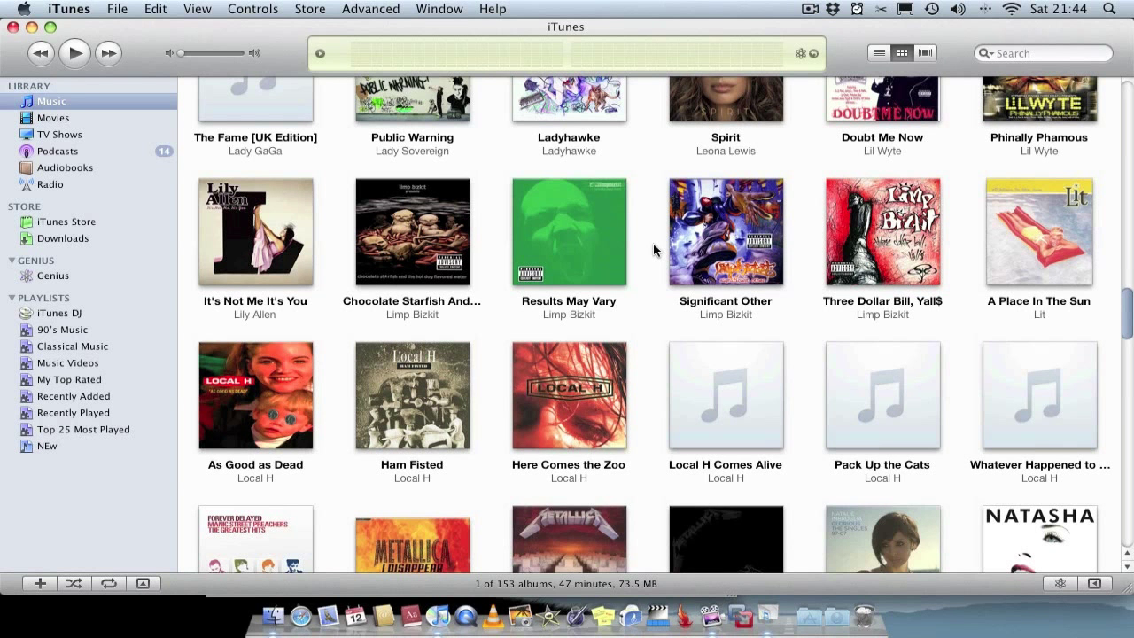
{"action": "mouse_move", "coordinate": [735, 351]}
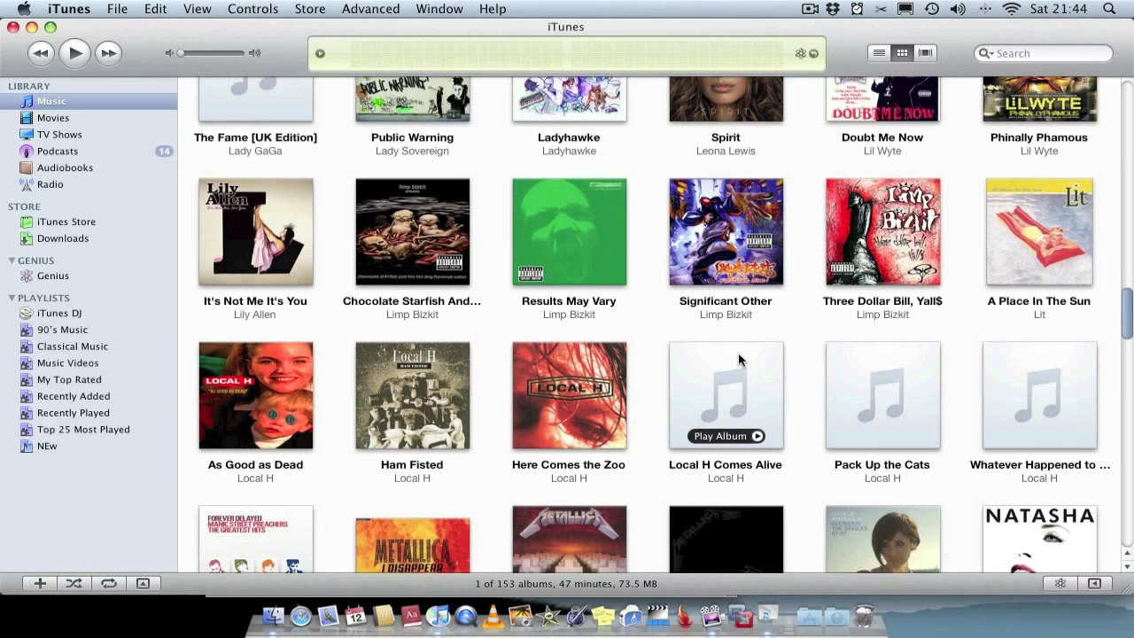
{"action": "scroll", "coordinate": [739, 359], "scroll_direction": "down", "scroll_amount": 2}
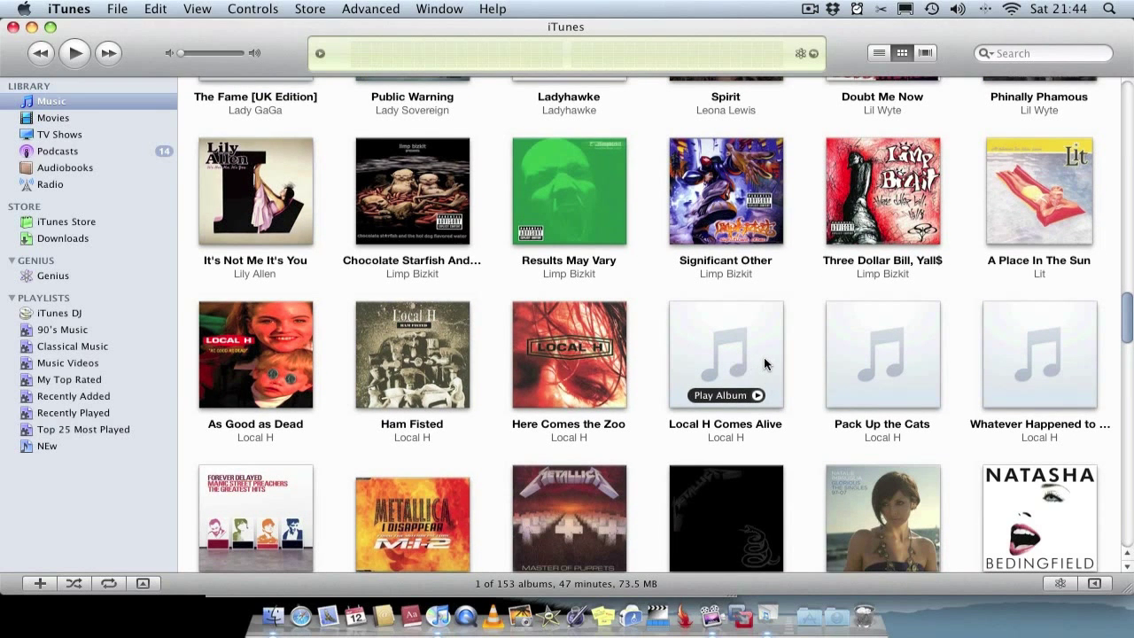
{"action": "scroll", "coordinate": [764, 363], "scroll_direction": "down", "scroll_amount": 1}
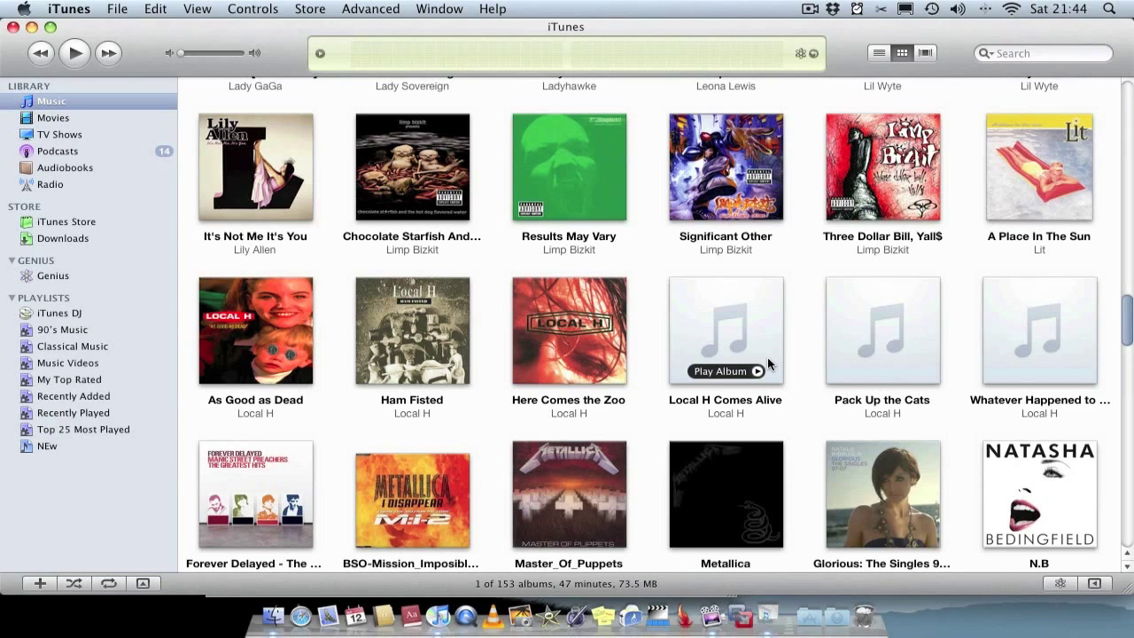
{"action": "scroll", "coordinate": [767, 363], "scroll_direction": "down", "scroll_amount": 2}
{"action": "scroll", "coordinate": [767, 363], "scroll_direction": "up", "scroll_amount": 10}
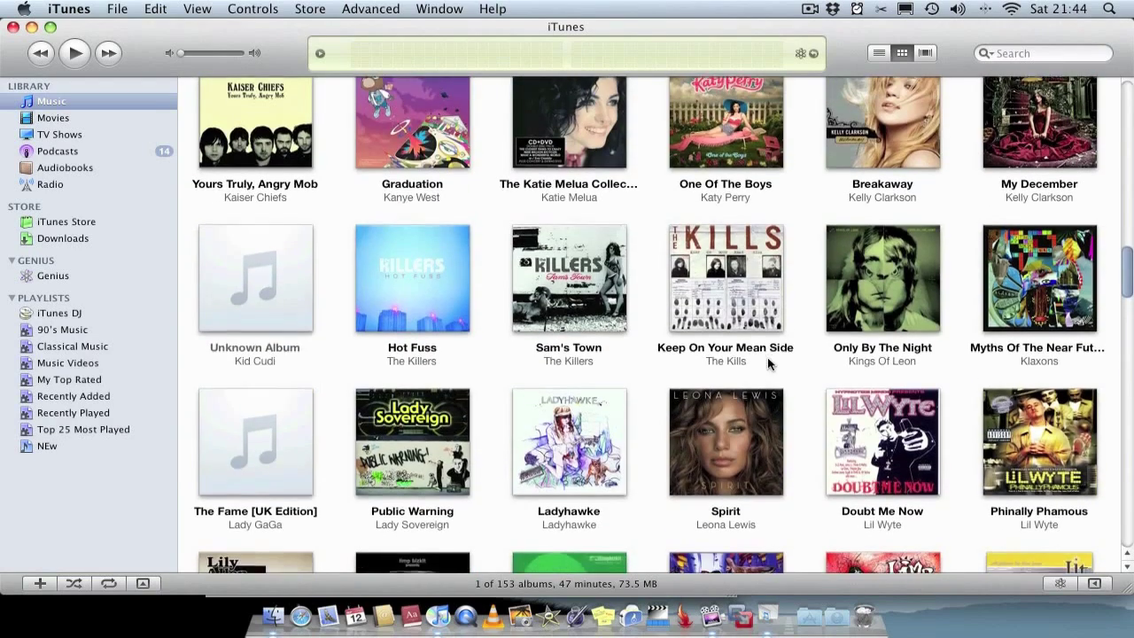
{"action": "left_click", "coordinate": [280, 423]}
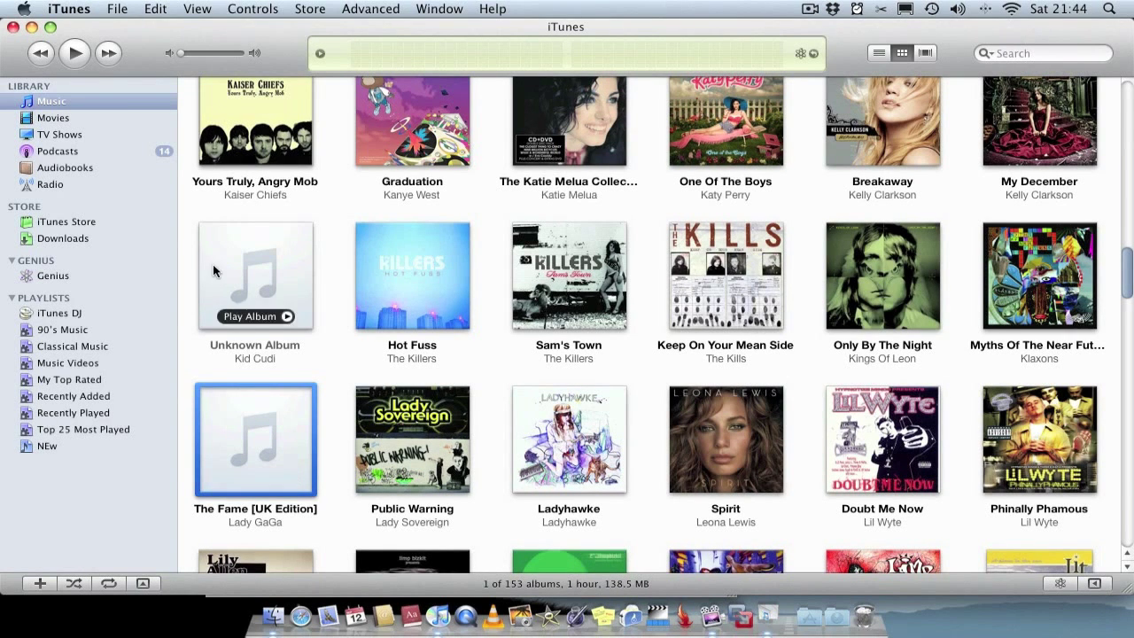
- Hide iTunes and load The Fame [UK Edition] album into Album Artwork Assistant
{"action": "left_click", "coordinate": [31, 27]}
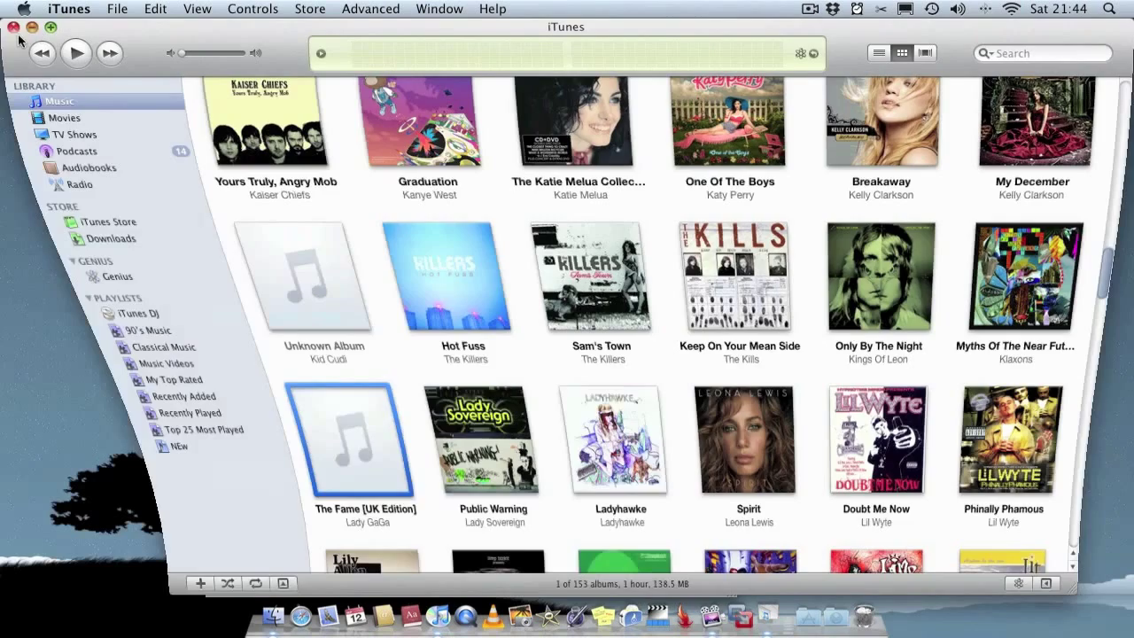
{"action": "left_click_drag", "start_coordinate": [436, 79], "coordinate": [488, 63]}
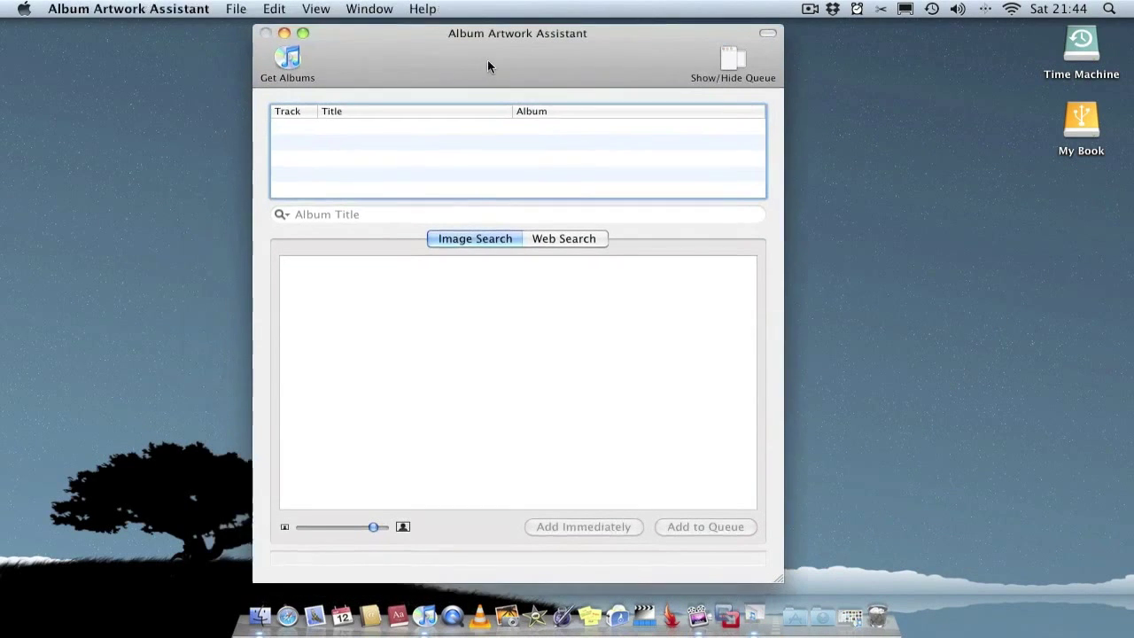
{"action": "left_click", "coordinate": [294, 58]}
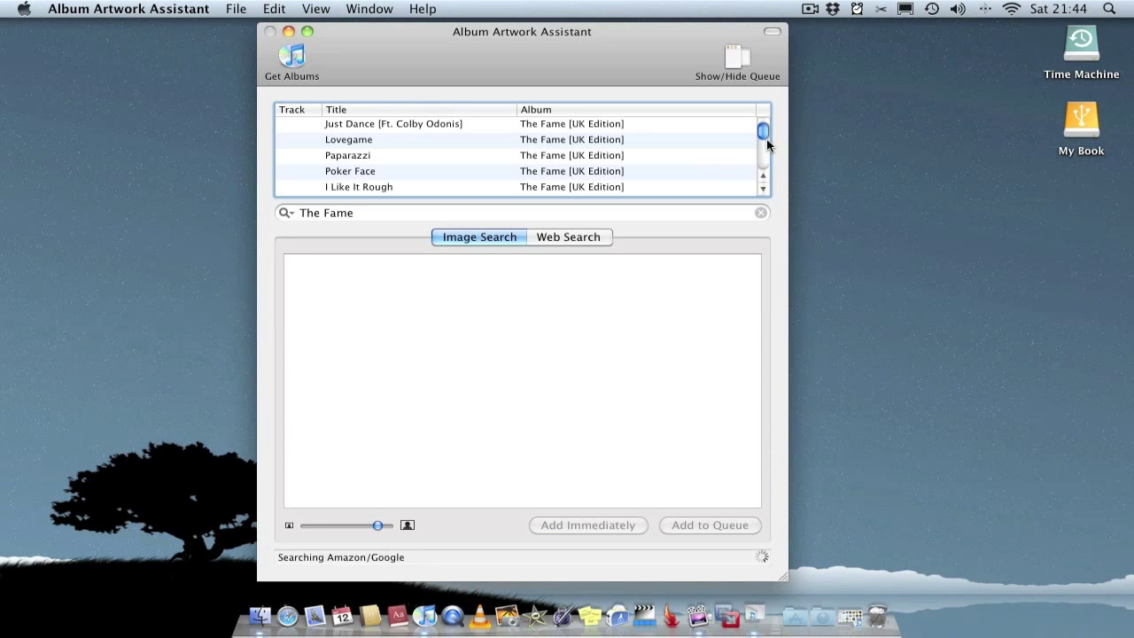
{"action": "scroll", "coordinate": [768, 164], "scroll_direction": "down", "scroll_amount": 5}
{"action": "scroll", "coordinate": [765, 159], "scroll_direction": "up", "scroll_amount": 5}
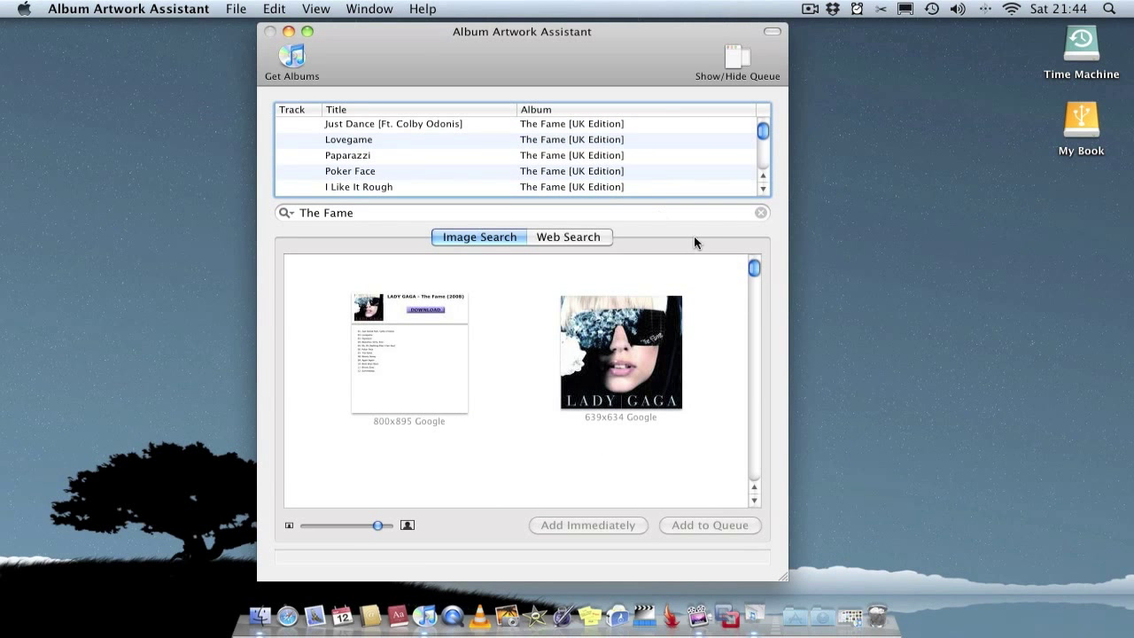
- Pick the 639x634 Lady Gaga cover from the results and add it immediately to the tracks
{"action": "left_click", "coordinate": [317, 526]}
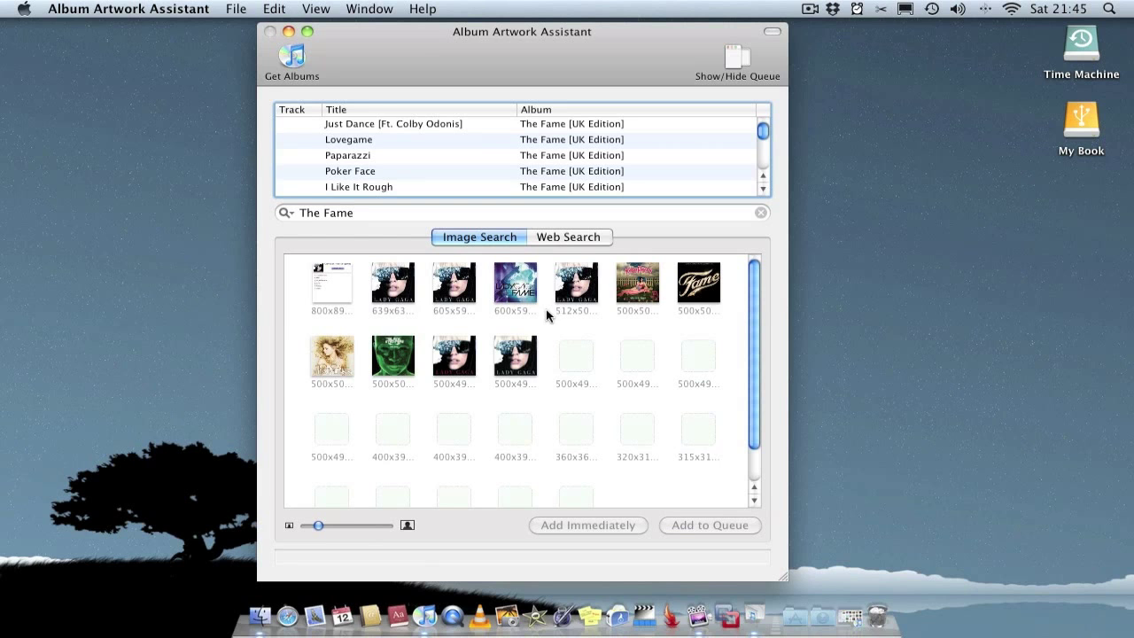
{"action": "left_click", "coordinate": [401, 288]}
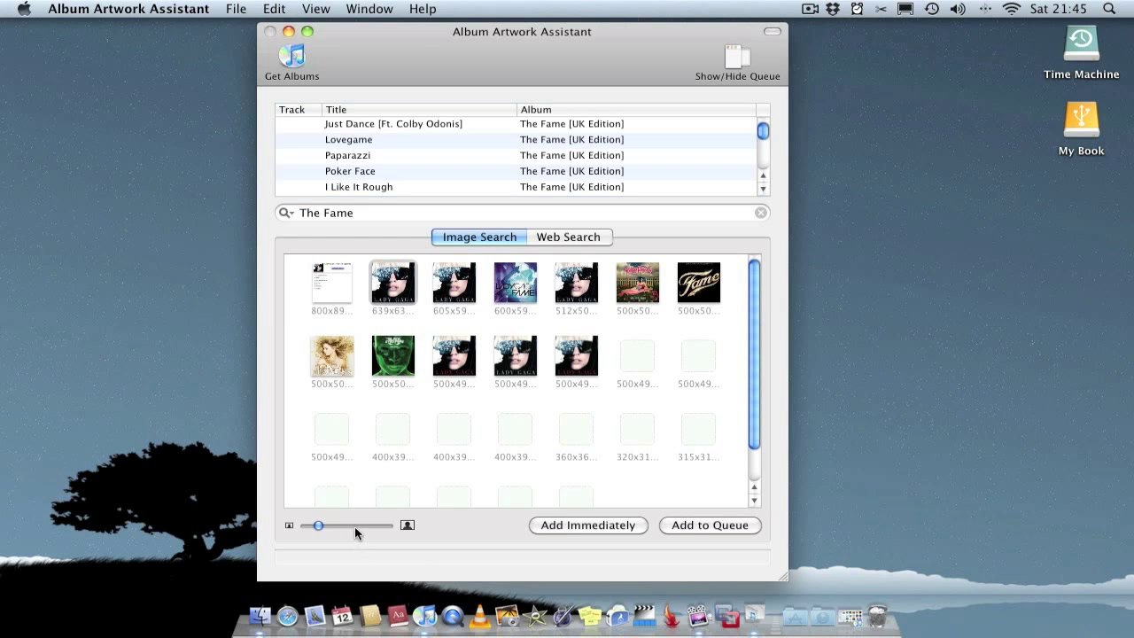
{"action": "left_click", "coordinate": [381, 526]}
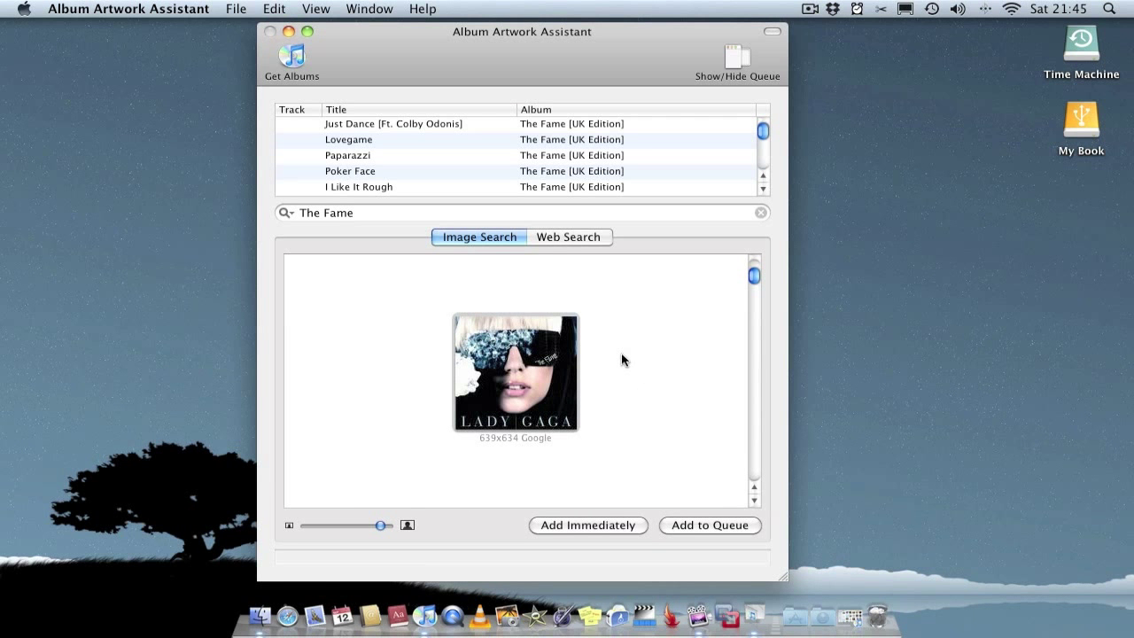
{"action": "left_click", "coordinate": [607, 525]}
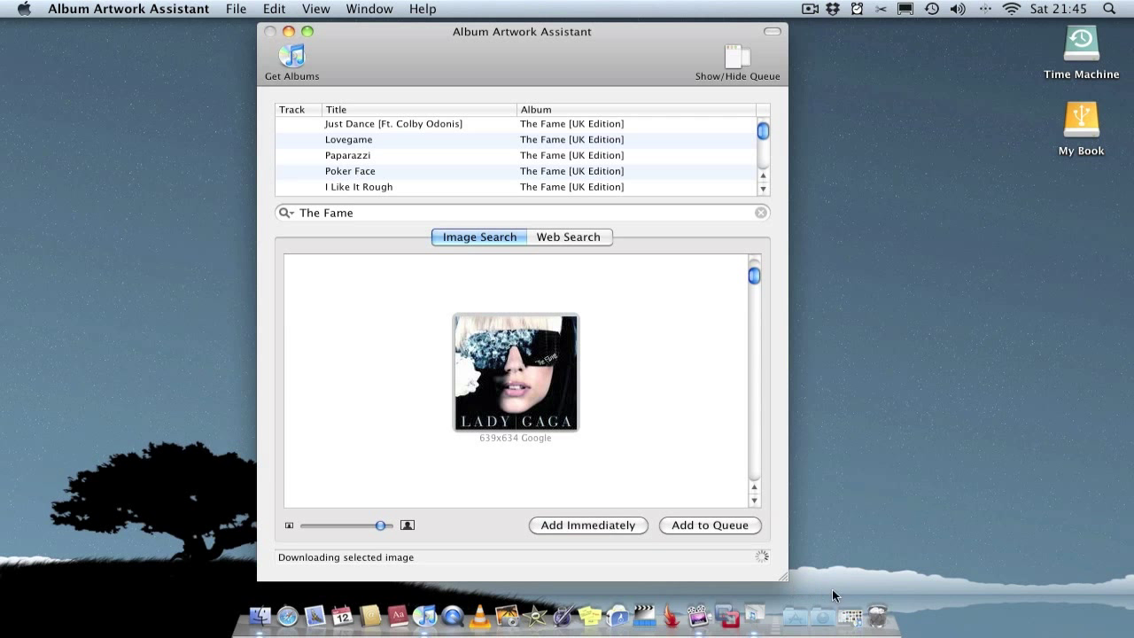
- Check the new cover on The Fame [UK Edition] tracks Eh Eh, Beautiful Dirty Rich, Brown Eyes and Lovegame
{"action": "left_click", "coordinate": [850, 616]}
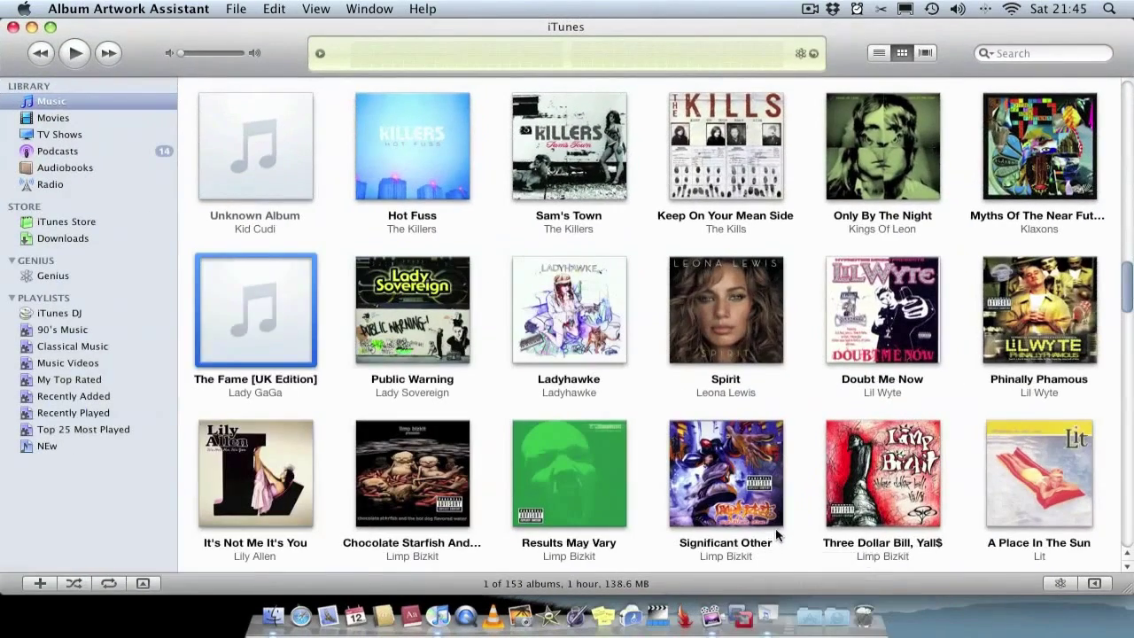
{"action": "double_click", "coordinate": [274, 322]}
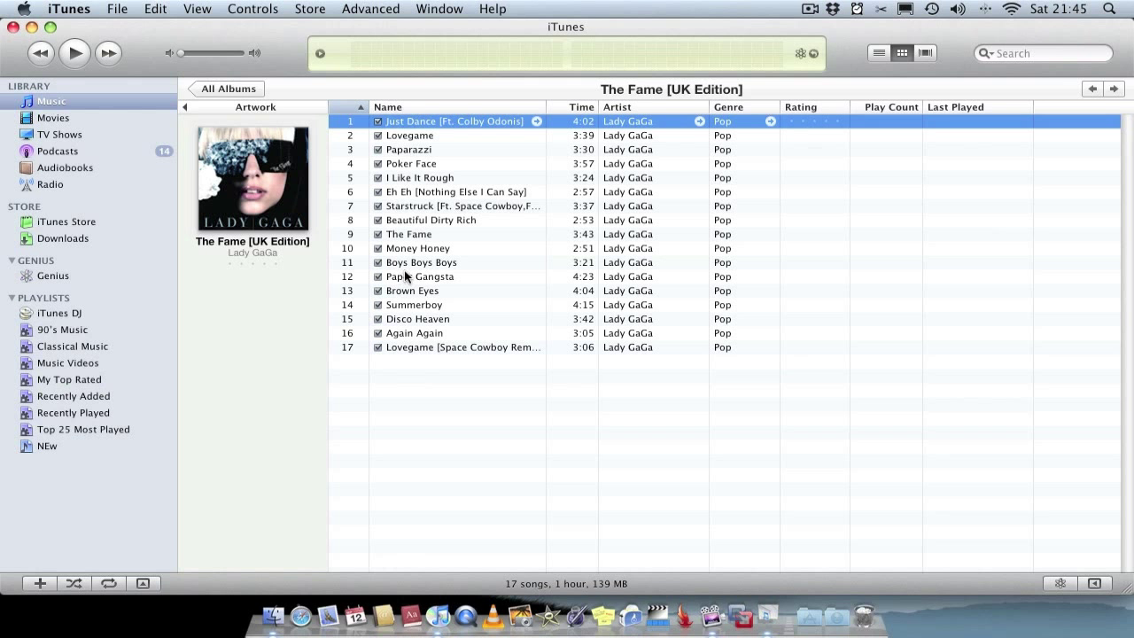
{"action": "left_click", "coordinate": [434, 194]}
{"action": "left_click", "coordinate": [423, 222]}
{"action": "left_click", "coordinate": [418, 290]}
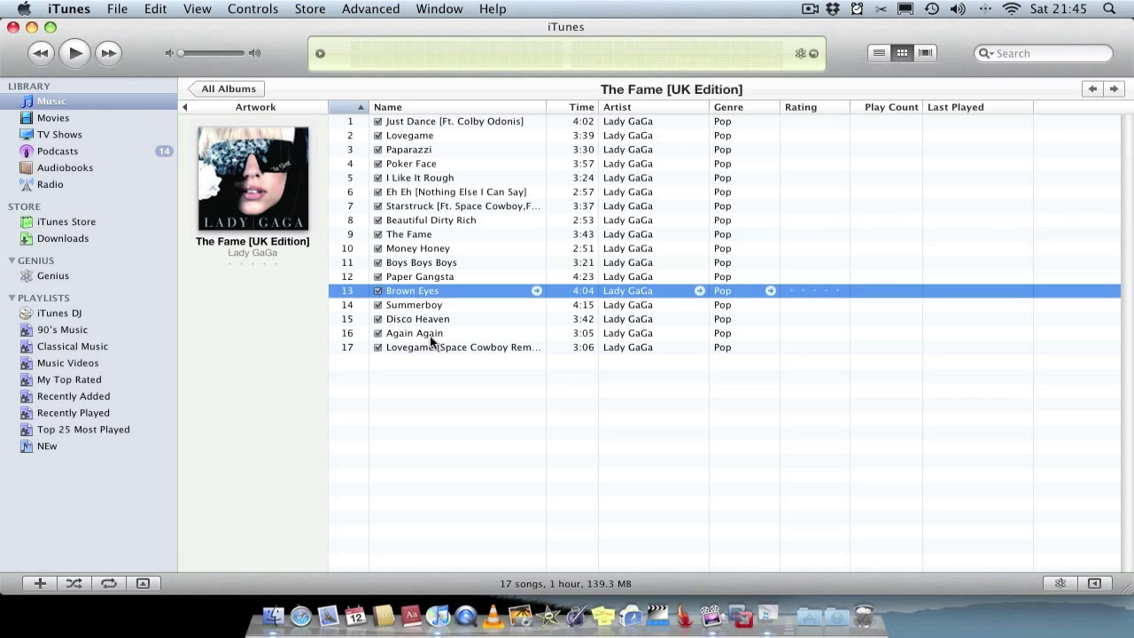
{"action": "left_click", "coordinate": [428, 346]}
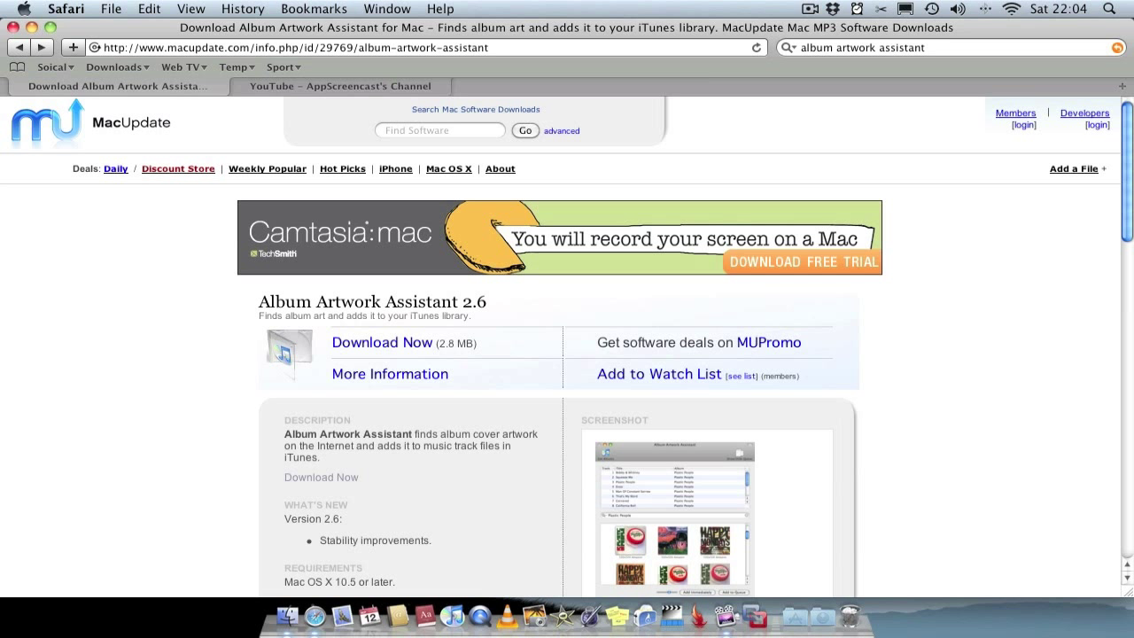
- Look over MacUpdate's Album Artwork Assistant 2.6 page, then switch to the AppScreencast YouTube channel tab
{"action": "scroll", "coordinate": [567, 347], "scroll_direction": "down", "scroll_amount": 5}
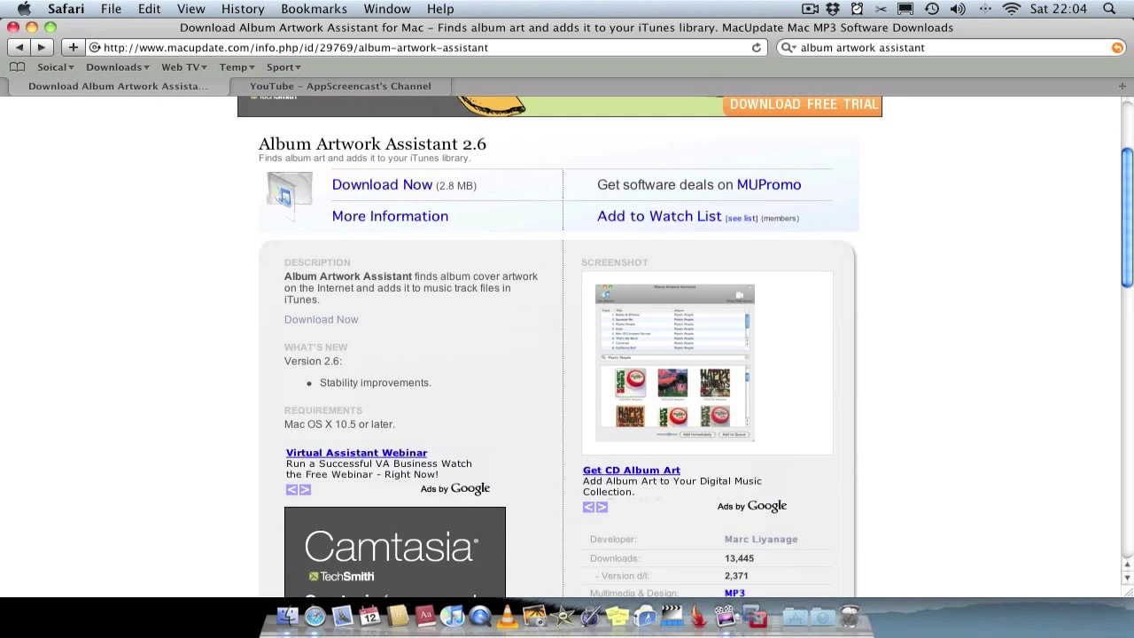
{"action": "scroll", "coordinate": [567, 347], "scroll_direction": "down", "scroll_amount": 3}
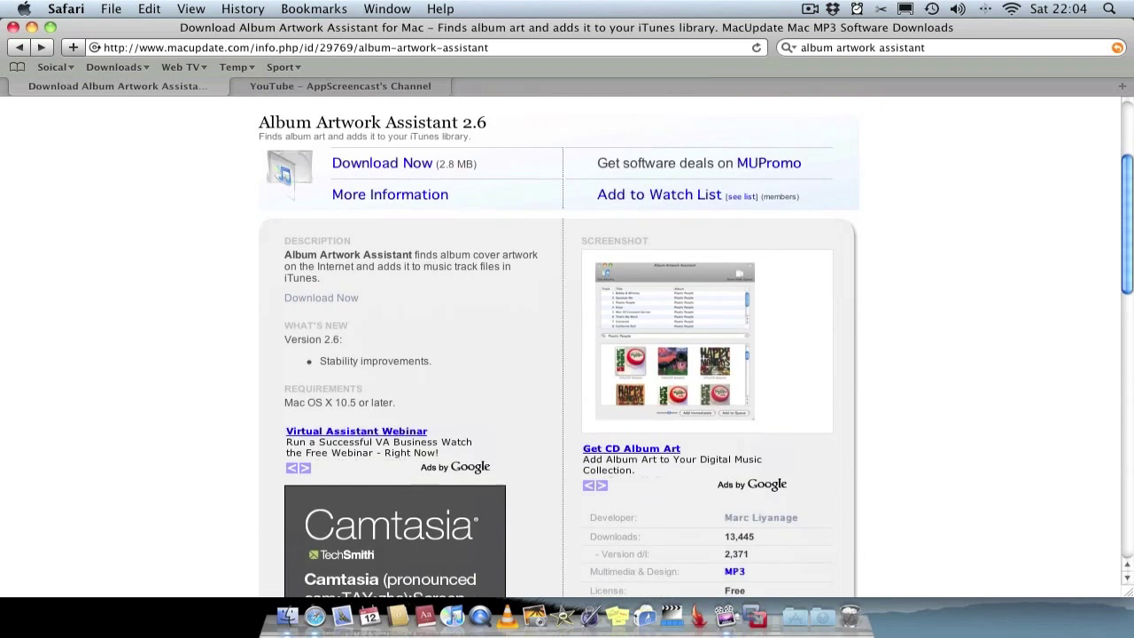
{"action": "scroll", "coordinate": [567, 347], "scroll_direction": "down", "scroll_amount": 2}
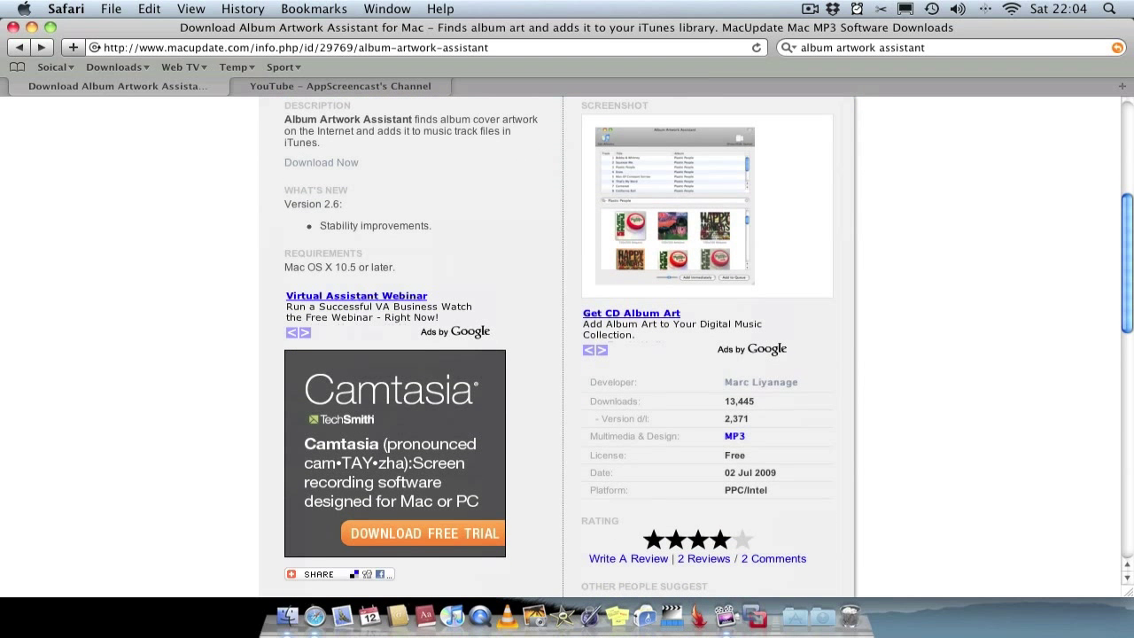
{"action": "scroll", "coordinate": [567, 347], "scroll_direction": "up", "scroll_amount": 3}
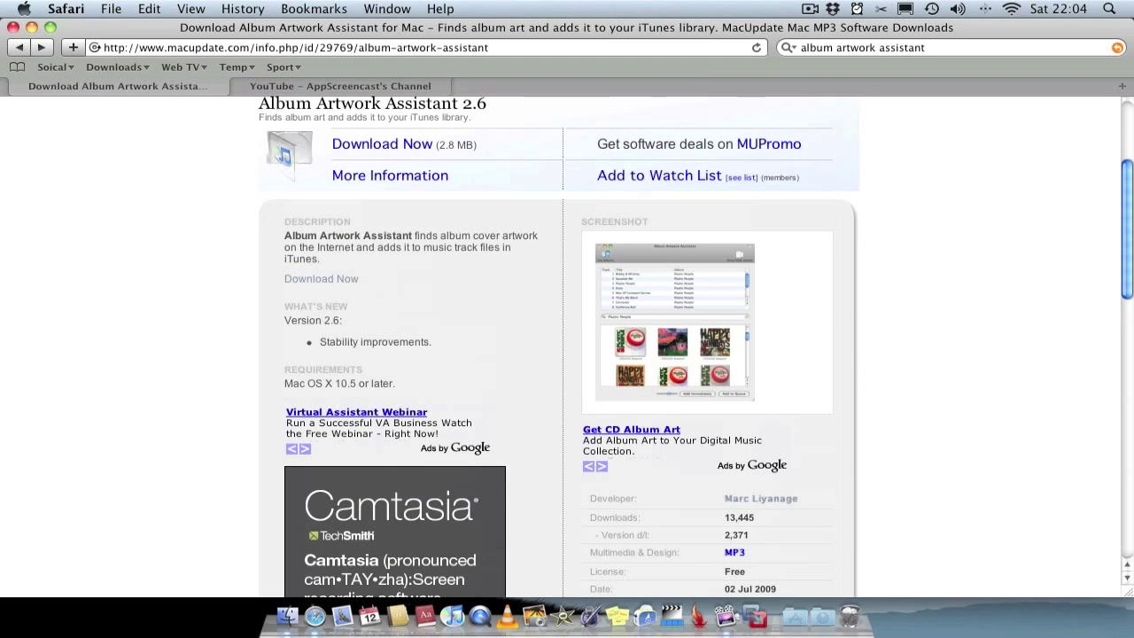
{"action": "scroll", "coordinate": [567, 347], "scroll_direction": "up", "scroll_amount": 1}
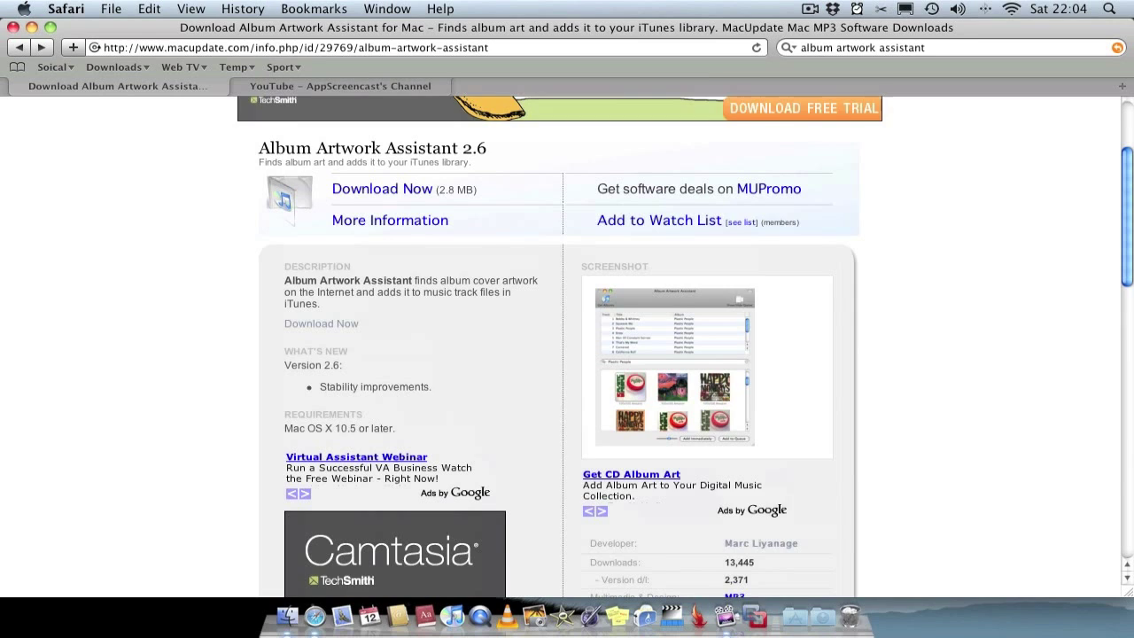
{"action": "scroll", "coordinate": [567, 347], "scroll_direction": "down", "scroll_amount": 1}
{"action": "left_click", "coordinate": [389, 86]}
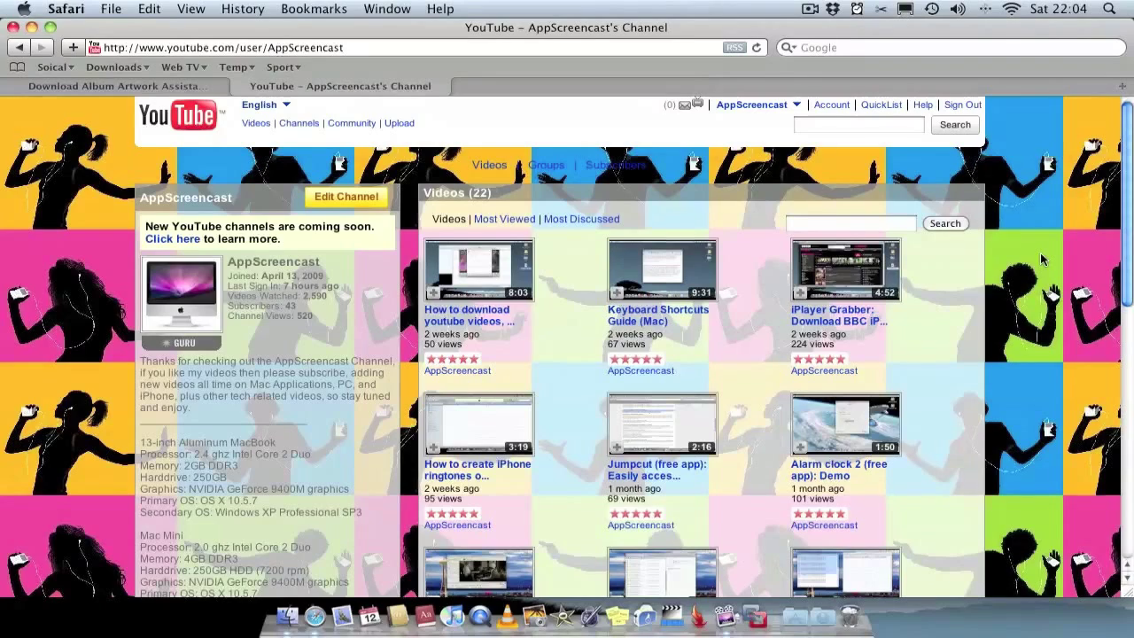
{"action": "scroll", "coordinate": [1042, 259], "scroll_direction": "down", "scroll_amount": 5}
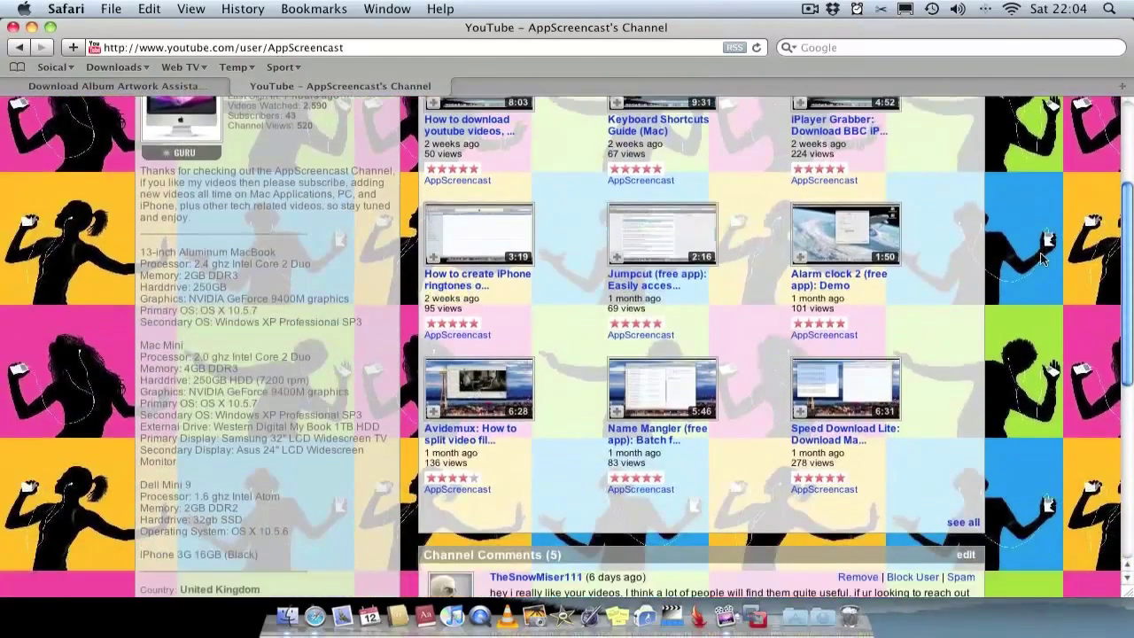
{"action": "scroll", "coordinate": [1042, 259], "scroll_direction": "down", "scroll_amount": 2}
{"action": "scroll", "coordinate": [1042, 259], "scroll_direction": "up", "scroll_amount": 7}
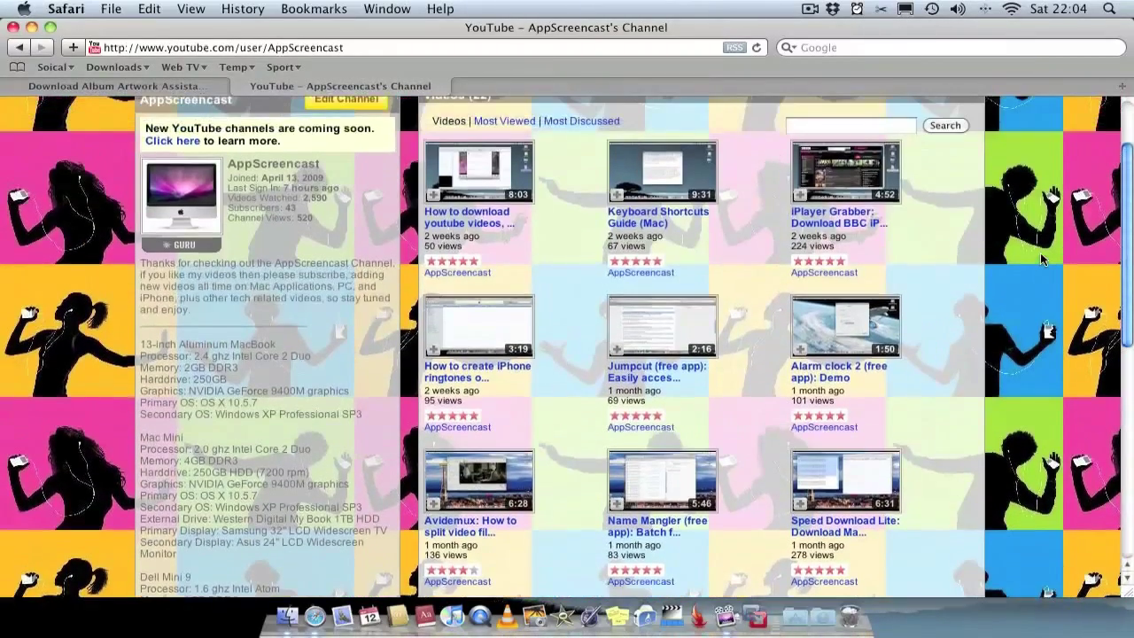
{"action": "scroll", "coordinate": [1040, 252], "scroll_direction": "up", "scroll_amount": 2}
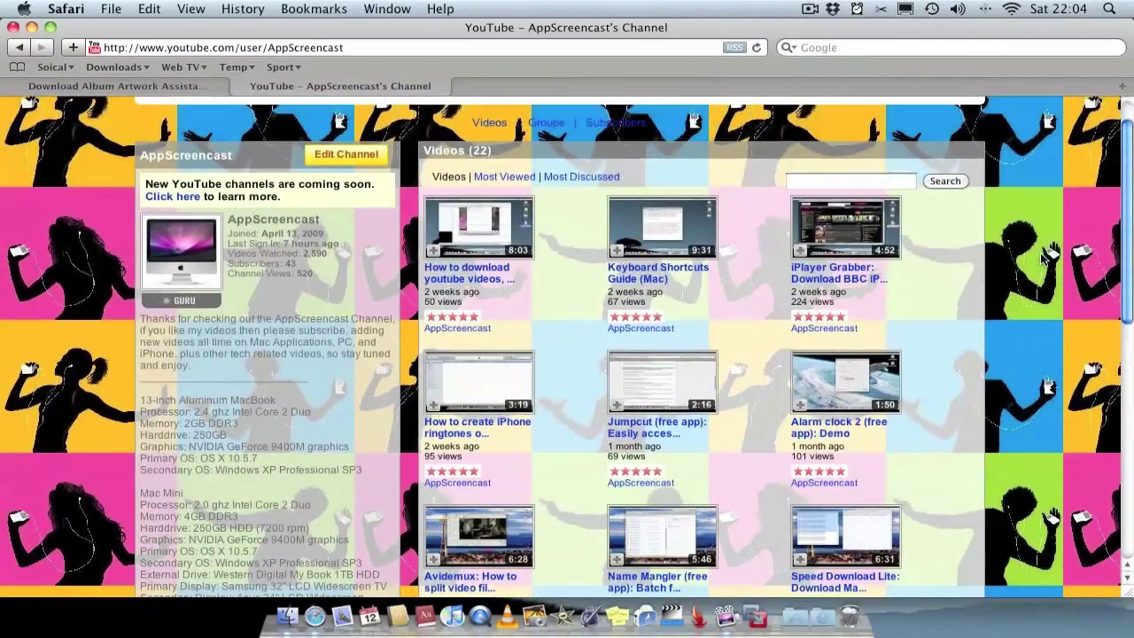
{"action": "scroll", "coordinate": [1043, 257], "scroll_direction": "down", "scroll_amount": 4}
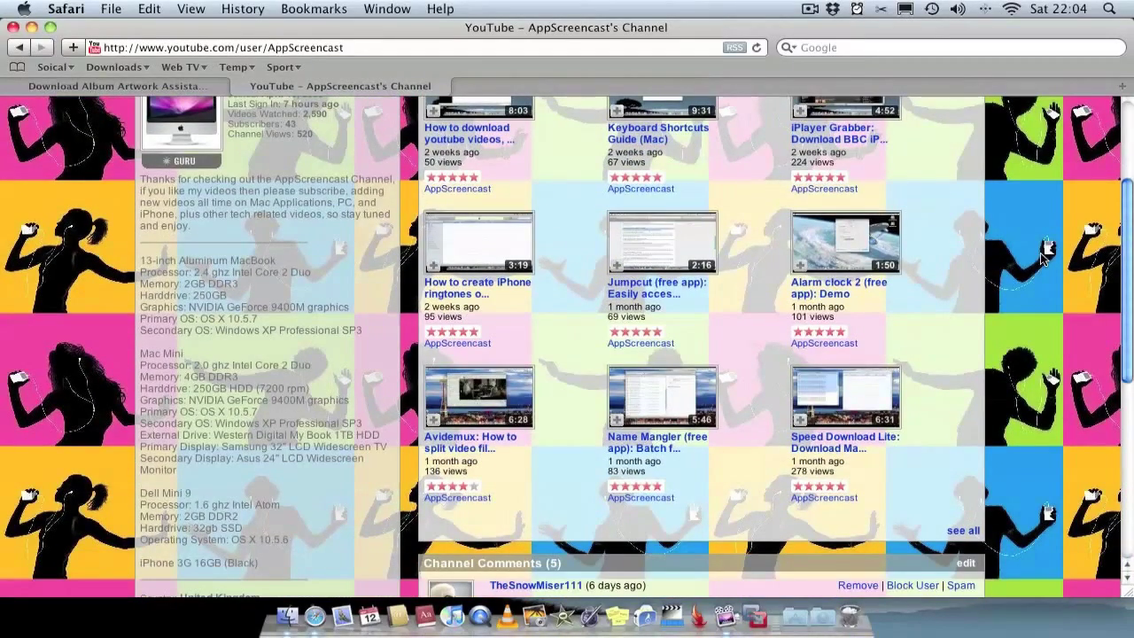
{"action": "scroll", "coordinate": [1043, 257], "scroll_direction": "up", "scroll_amount": 3}
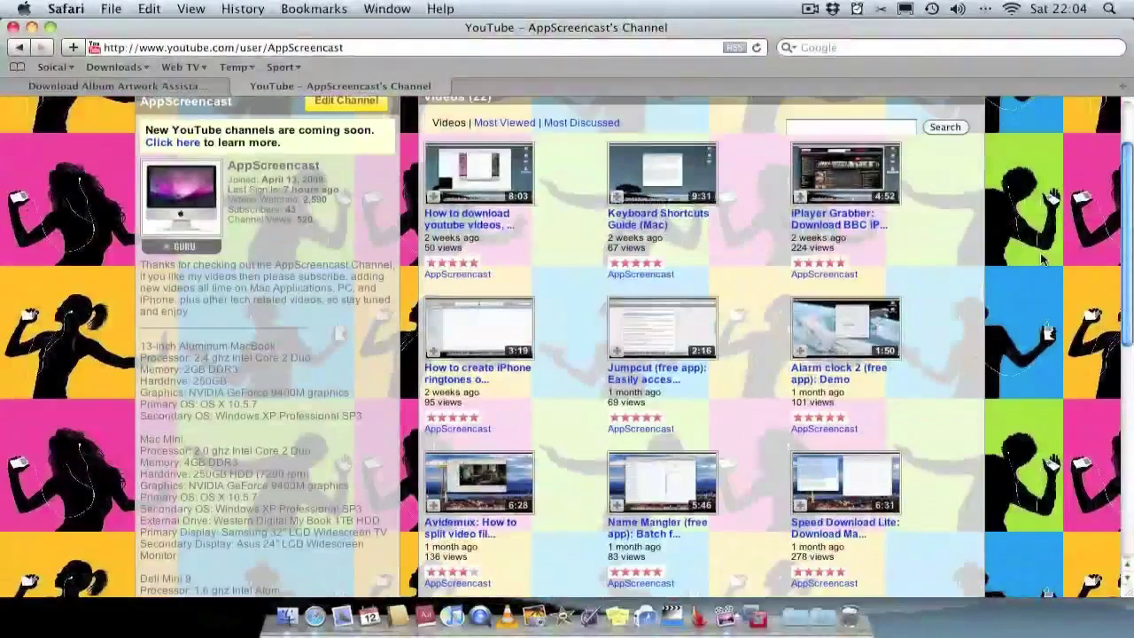